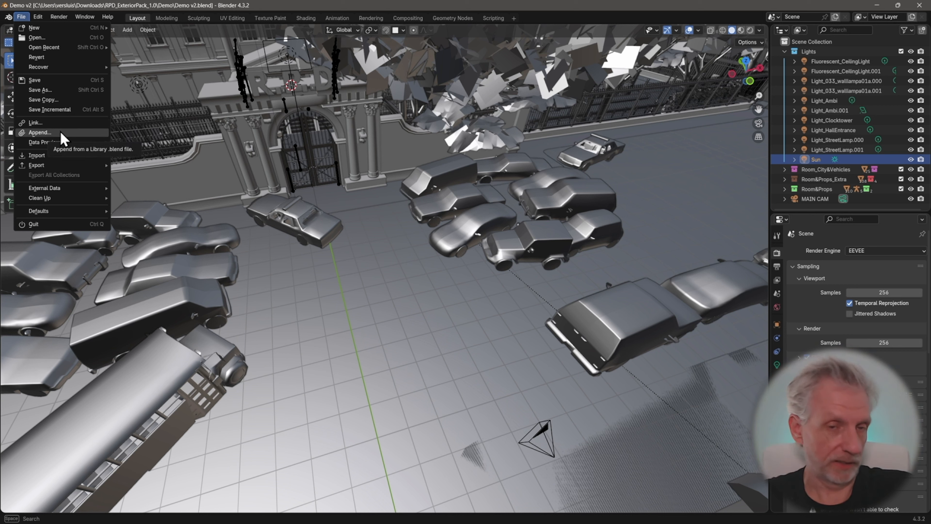
# Step: Open Jill Posed.blend from the "Jill with Face Rig" folder as the library to append from
pyautogui.click(61, 133)
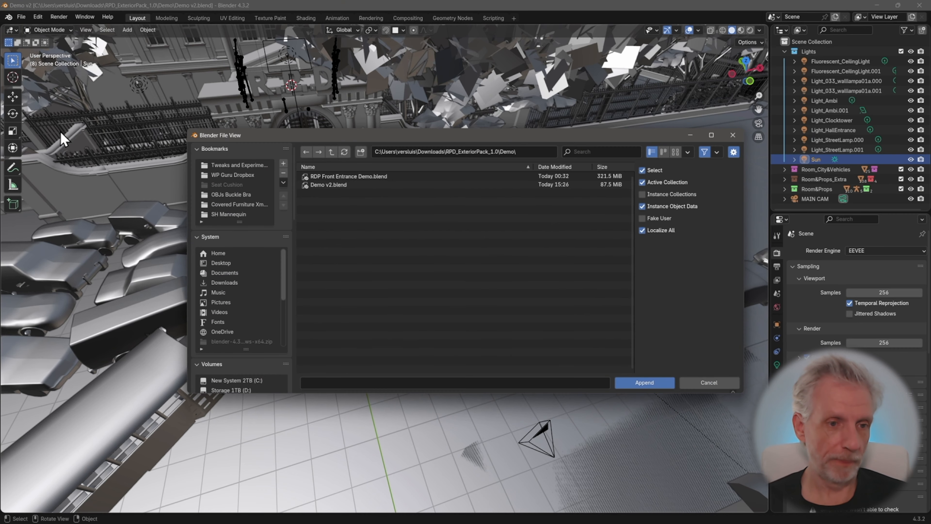
pyautogui.click(332, 152)
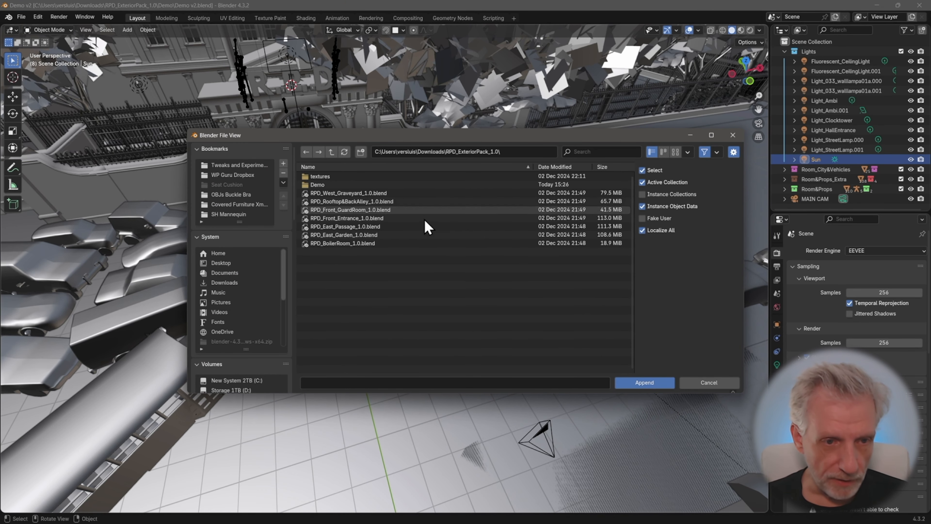
pyautogui.click(331, 153)
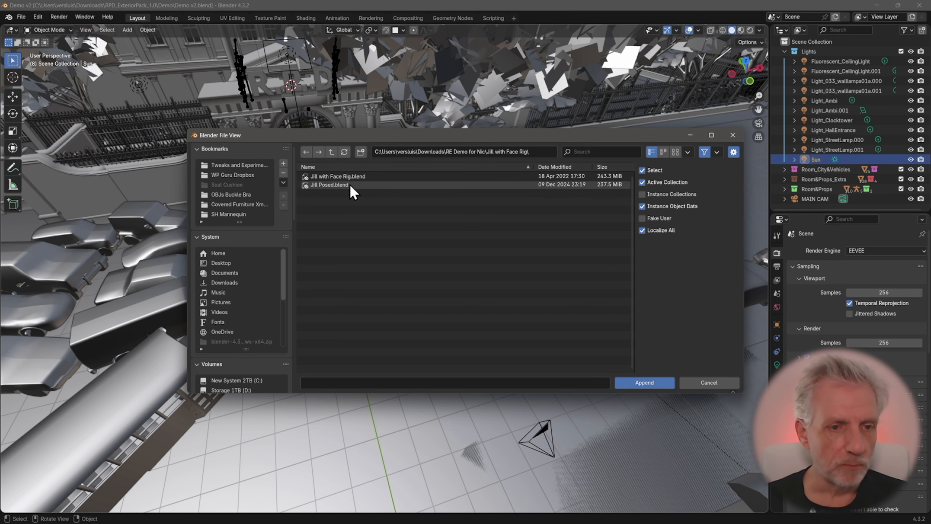
pyautogui.click(350, 184)
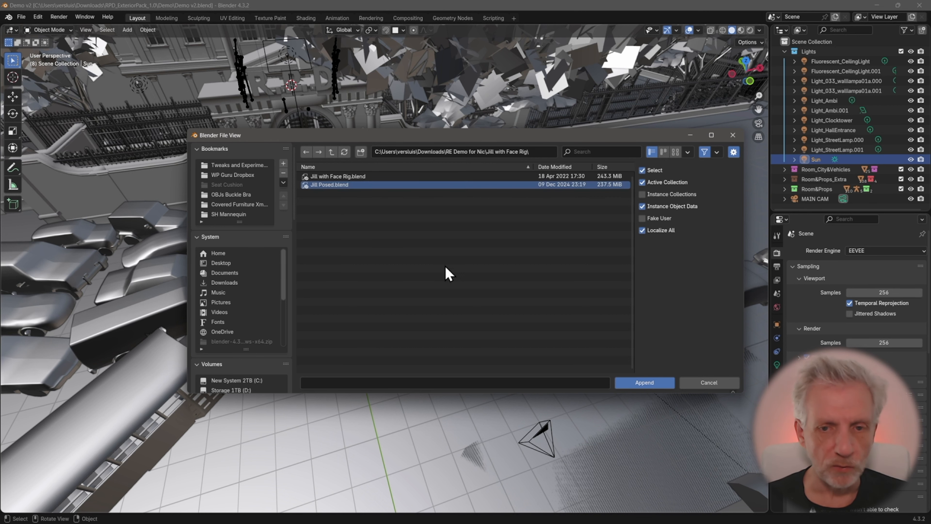
pyautogui.click(650, 384)
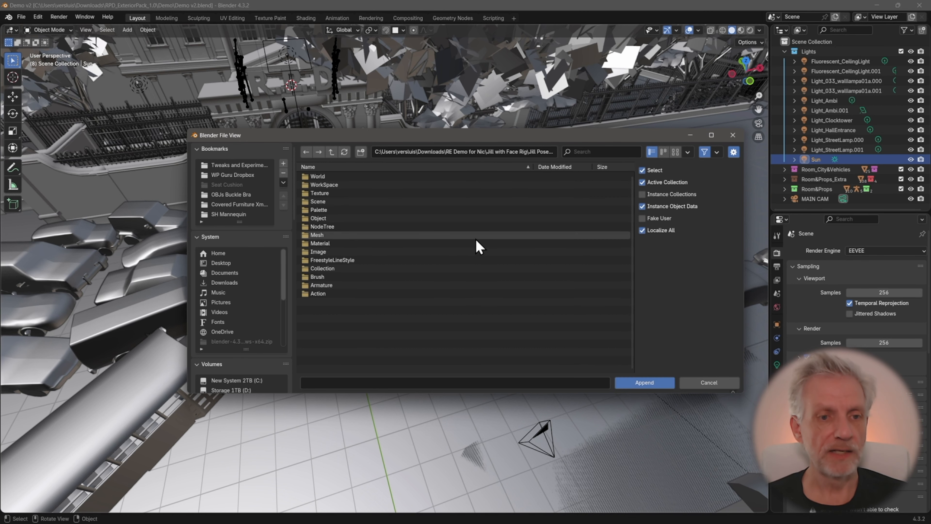
# Step: Append the "Jill Posed" collection from the library file's Collection category
pyautogui.moveTo(463, 134); pyautogui.dragTo(437, 115)
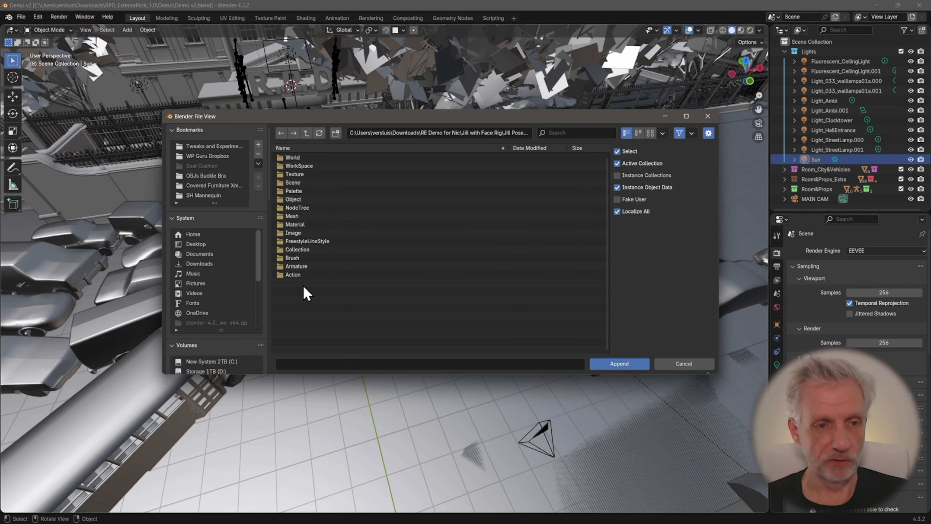
pyautogui.click(310, 249)
pyautogui.doubleClick(312, 253)
pyautogui.click(310, 175)
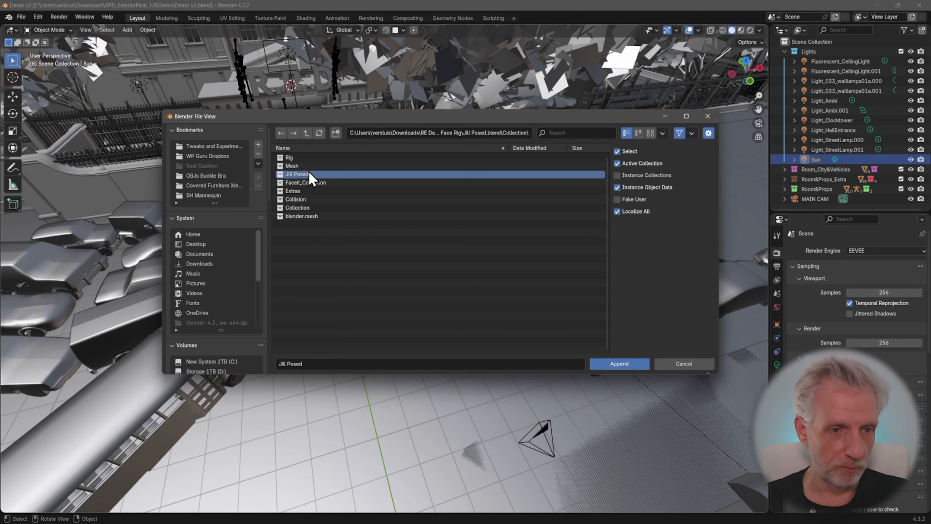
pyautogui.click(623, 364)
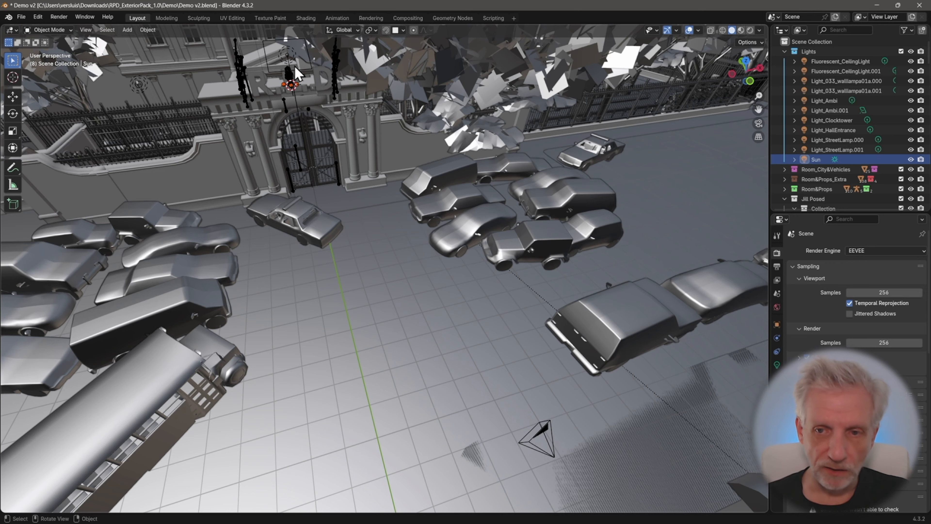
# Step: Move the Jill Posed armature horizontally, with global Z locked, out from the gate onto the open car park ground
pyautogui.scroll(-3, 823, 129)
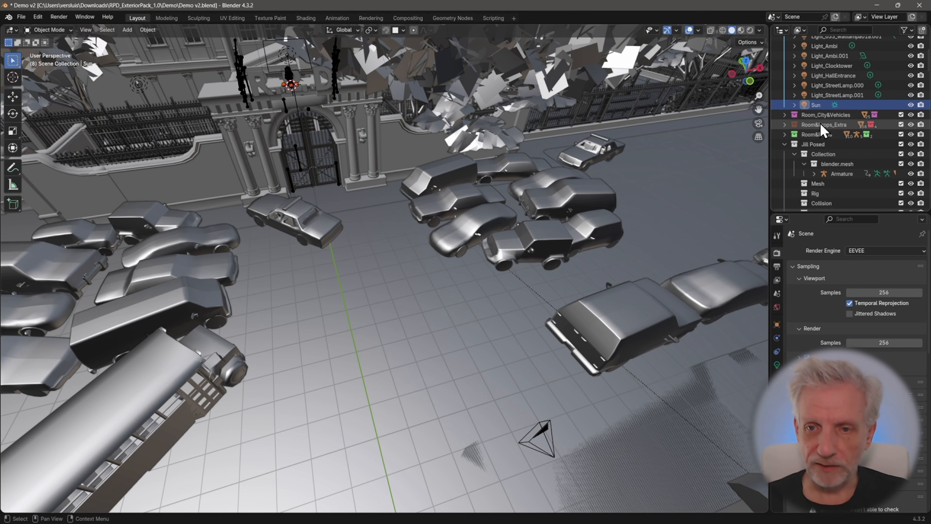
pyautogui.click(841, 175)
pyautogui.moveTo(437, 111)
pyautogui.mouseDown(button='middle')
pyautogui.moveTo(426, 108)
pyautogui.moveTo(435, 107)
pyautogui.mouseUp(button='middle')
pyautogui.press('g')
pyautogui.press('z')
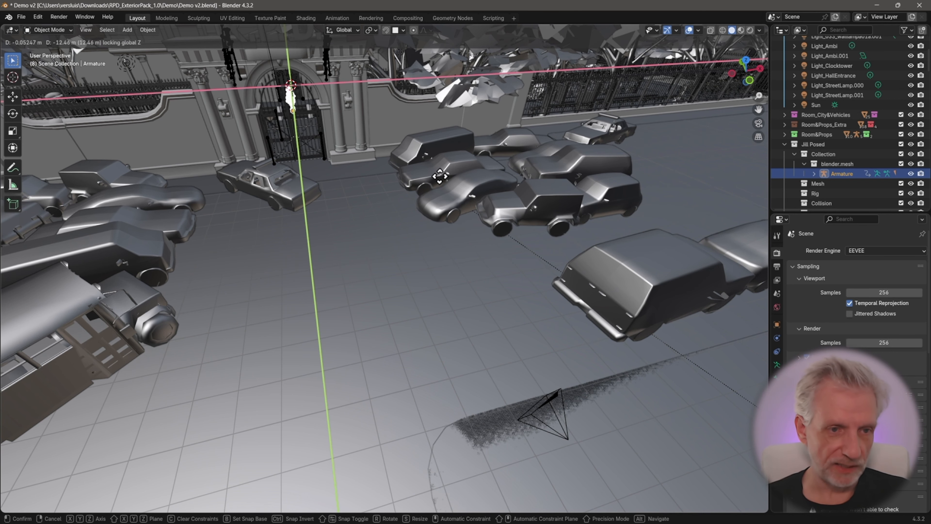
pyautogui.click(452, 325)
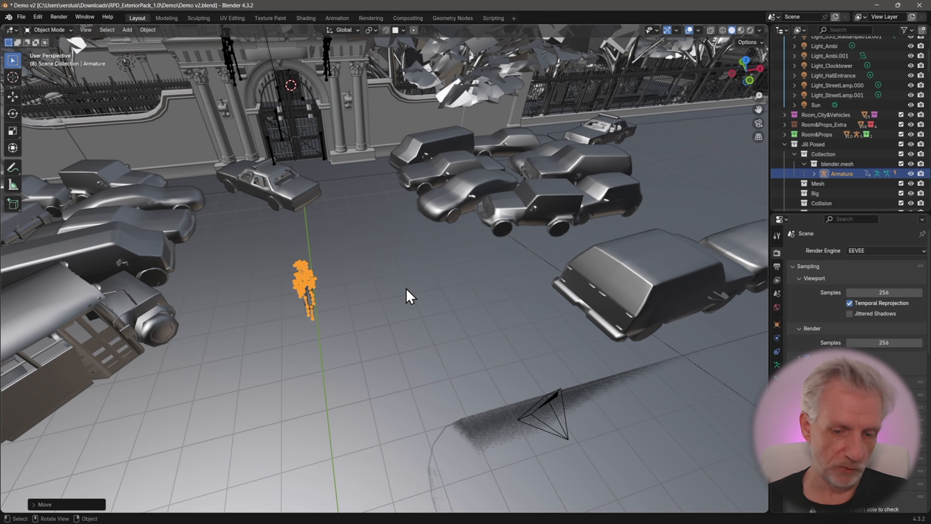
# Step: In the camera view, move the armature along the ground closer to the camera, in front of the police car
pyautogui.press('KP_Decimal')
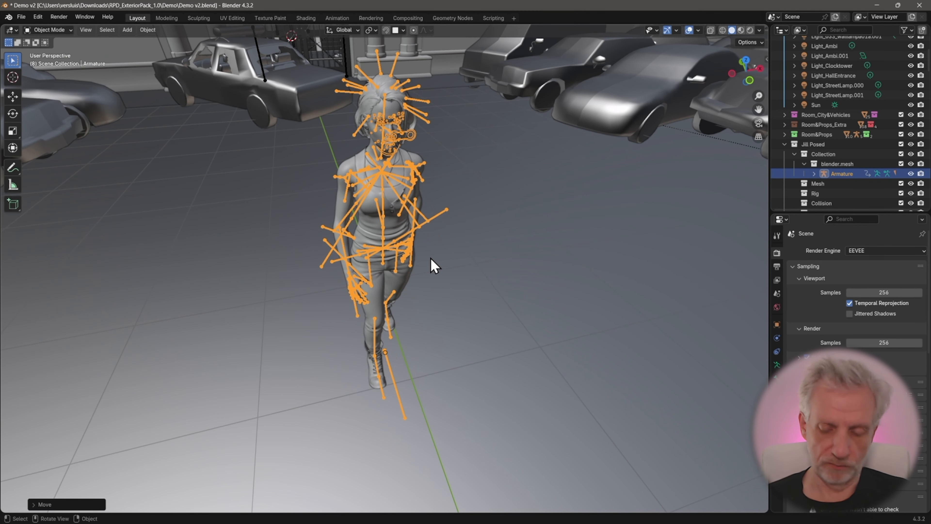
pyautogui.moveTo(458, 234); pyautogui.dragTo(369, 203, button='middle')
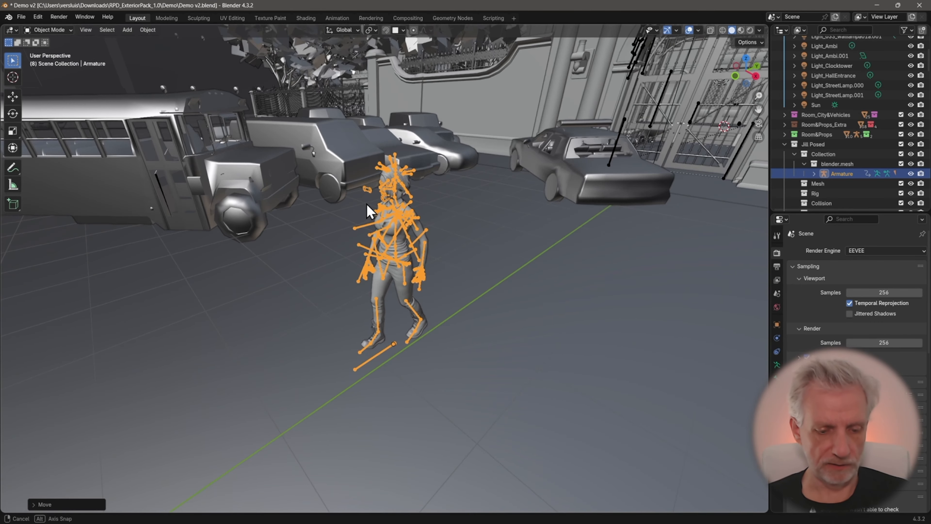
pyautogui.press('KP_0')
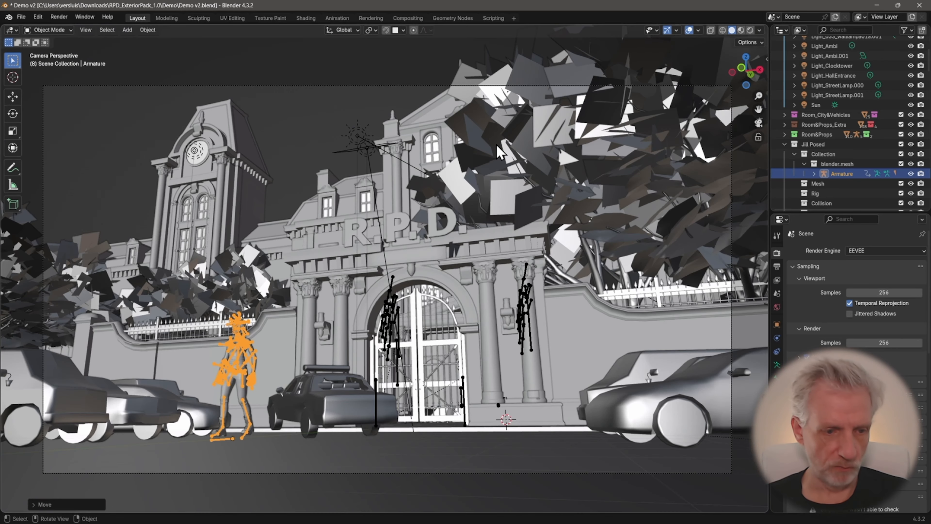
pyautogui.press('g')
pyautogui.hotkey('shift', 'z')
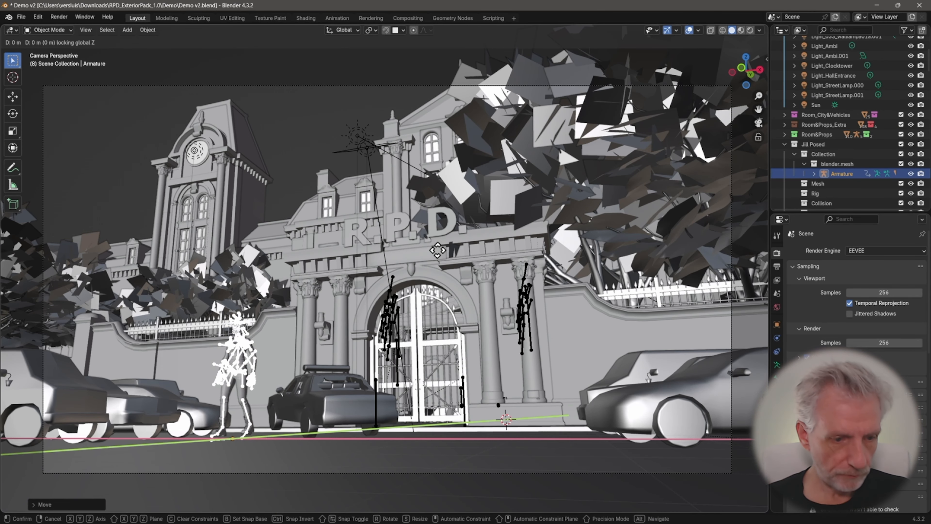
pyautogui.click(444, 270)
# Step: Rotate the armature about 60° around the global Z axis so the character turns toward the gate
pyautogui.press('r')
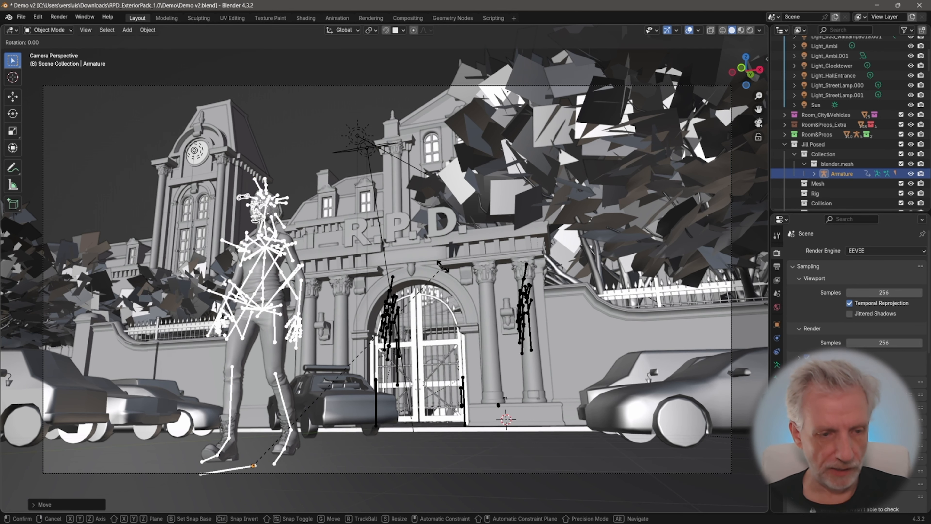
pyautogui.press('z')
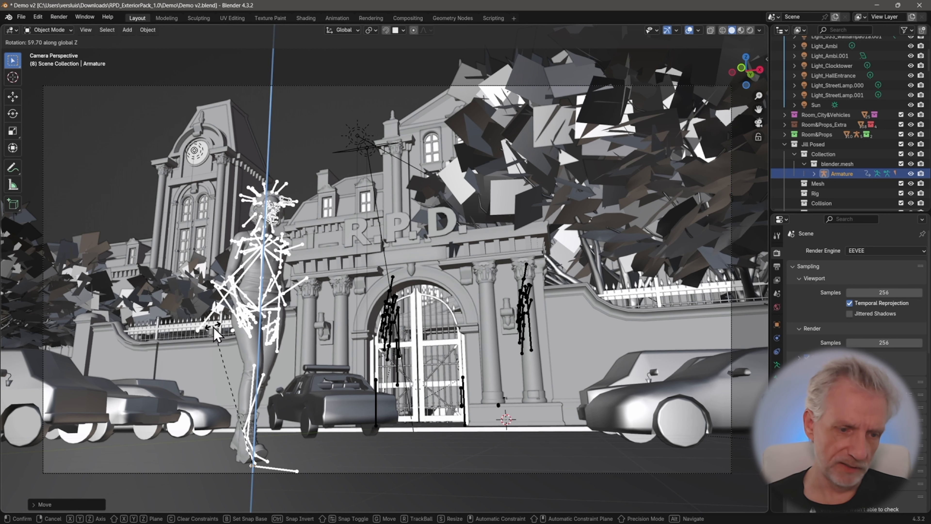
pyautogui.click(278, 323)
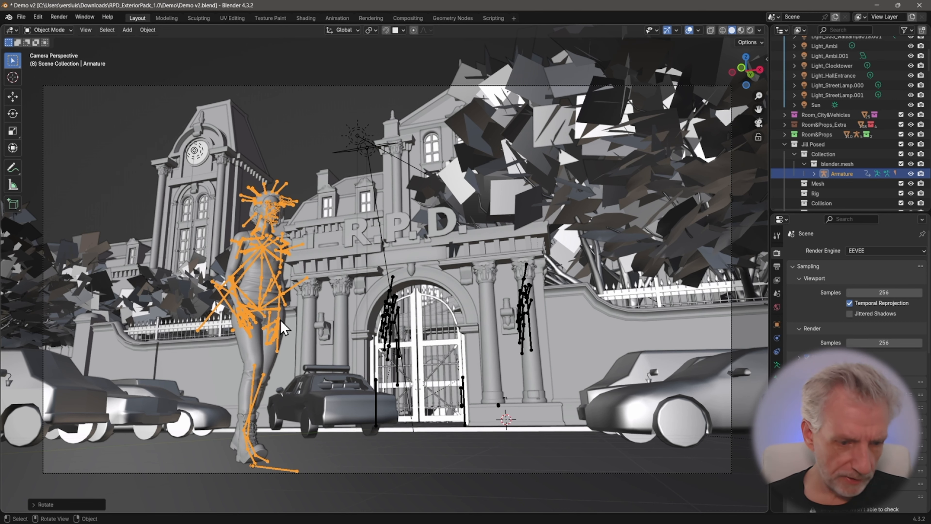
# Step: Lower the armature along global Z by about 0.08 m and again by about 0.16 m to ground level, and return to the camera view
pyautogui.press('g')
pyautogui.press('z')
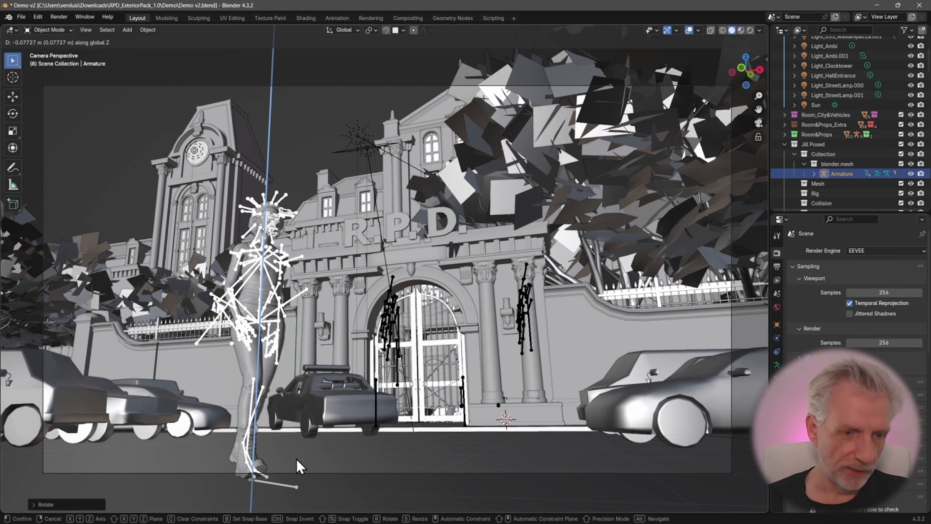
pyautogui.click(297, 466)
pyautogui.moveTo(298, 466); pyautogui.dragTo(365, 239, button='middle')
pyautogui.scroll(4, 357, 354)
pyautogui.moveTo(366, 238); pyautogui.dragTo(383, 224, button='middle')
pyautogui.press('g')
pyautogui.press('z')
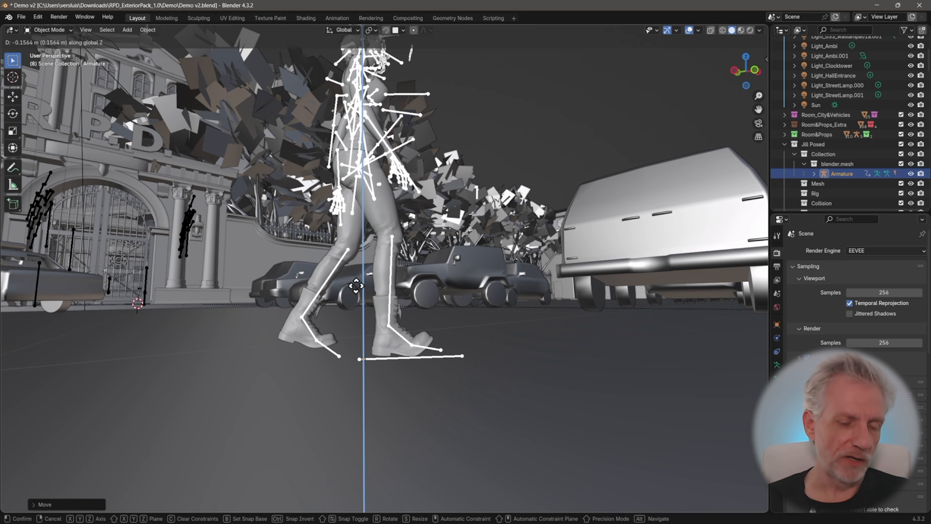
pyautogui.click(356, 285)
pyautogui.press('KP_0')
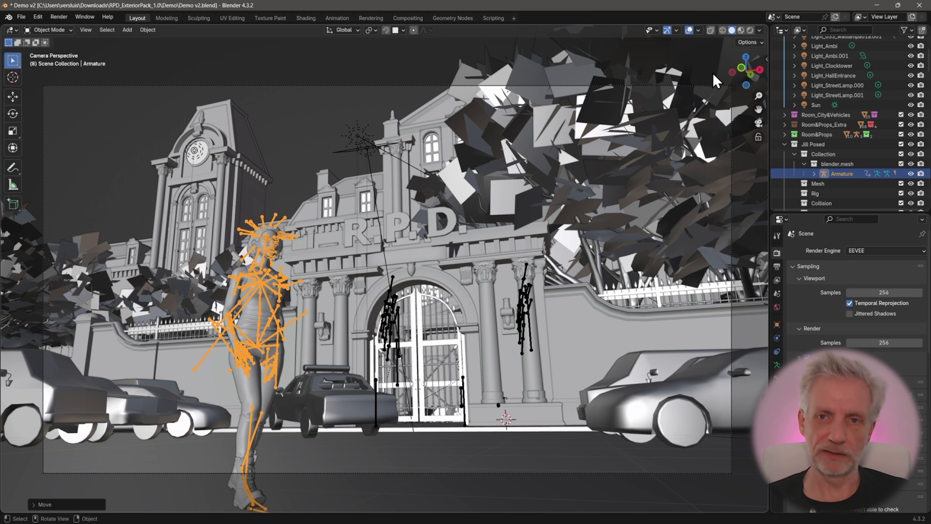
# Step: Switch the viewport to rendered shading and hide the bones in the viewport overlays
pyautogui.click(750, 30)
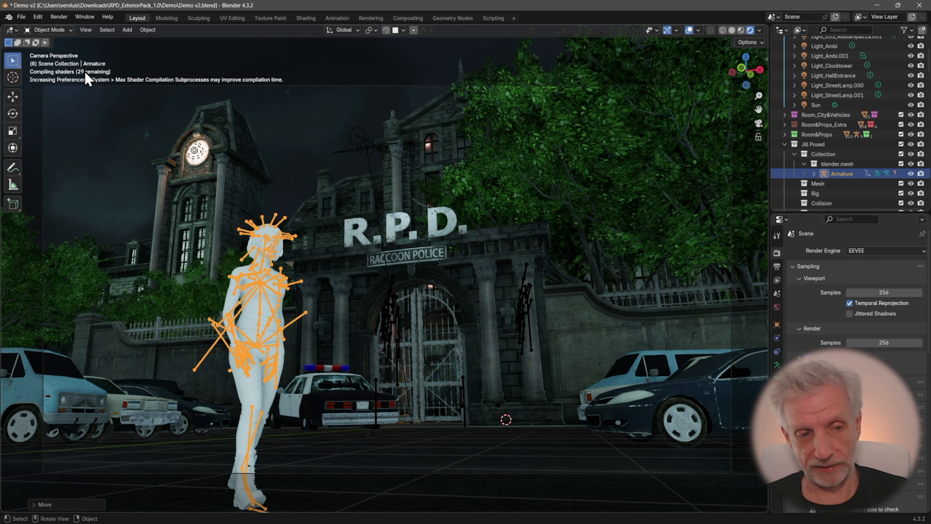
pyautogui.click(699, 30)
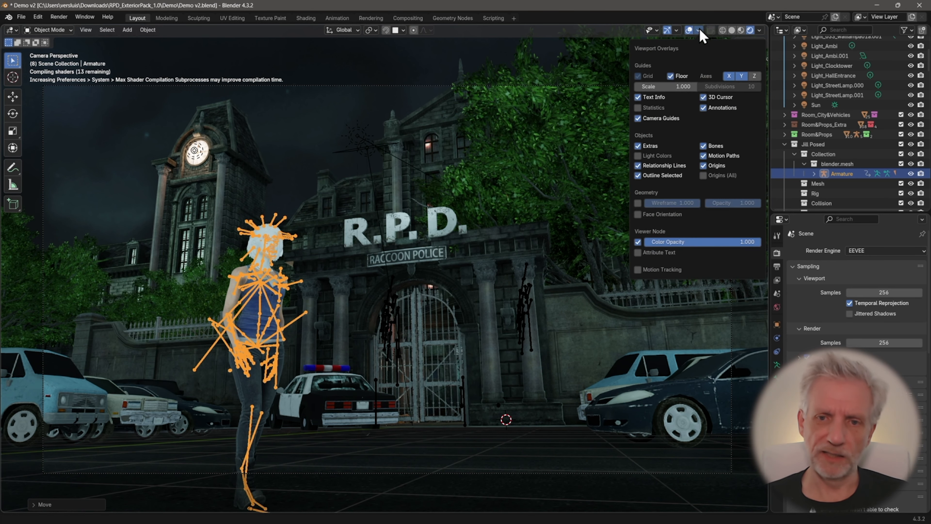
pyautogui.click(703, 146)
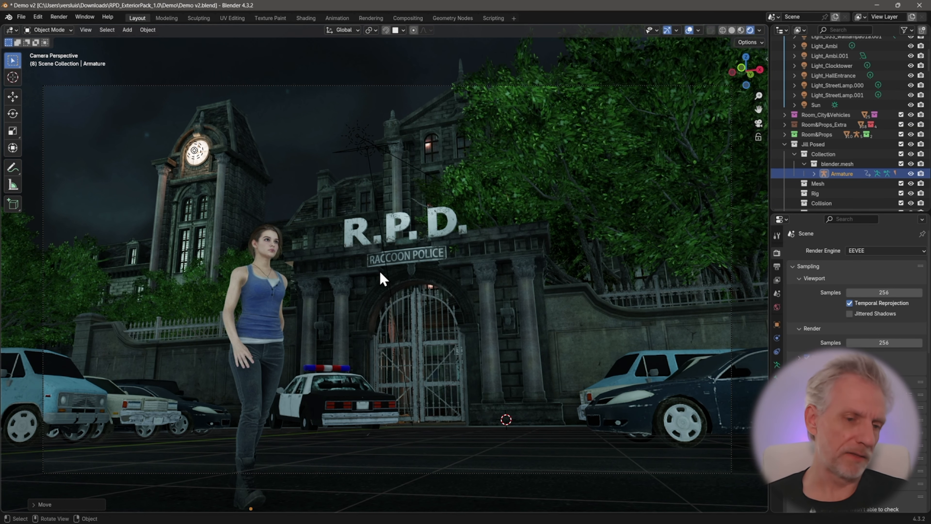
# Step: Show the bones in the viewport overlays again and switch the armature to Pose Mode
pyautogui.moveTo(271, 258); pyautogui.dragTo(283, 252, button='middle')
pyautogui.moveTo(294, 211); pyautogui.dragTo(277, 260, button='middle')
pyautogui.scroll(6, 306, 212)
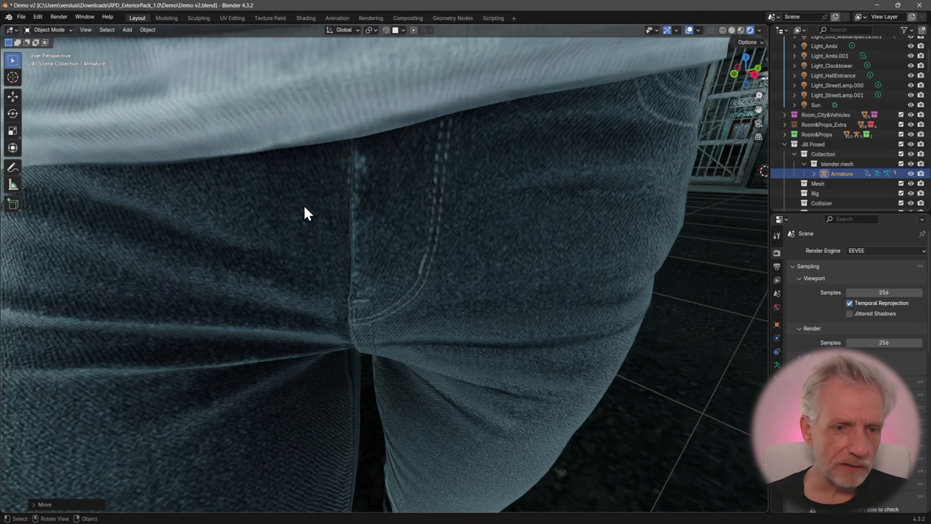
pyautogui.moveTo(305, 212); pyautogui.dragTo(361, 261, button='middle')
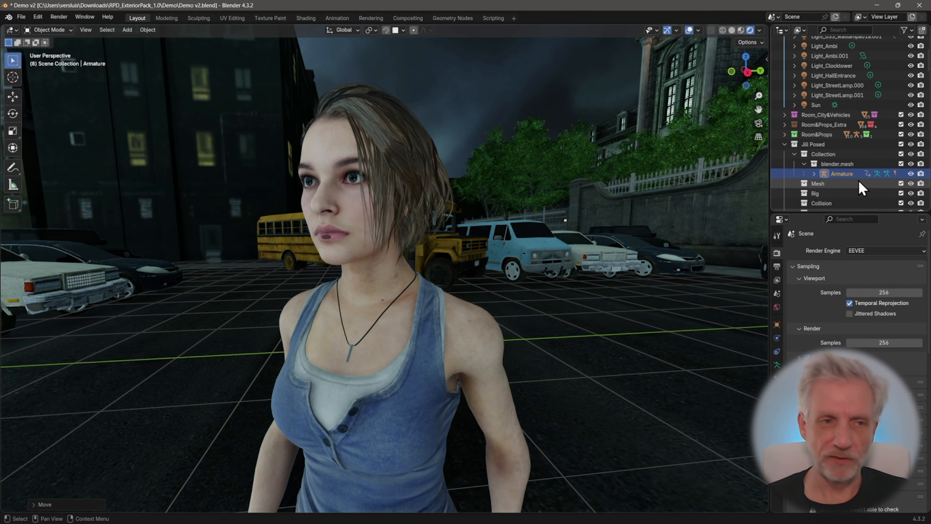
pyautogui.click(698, 31)
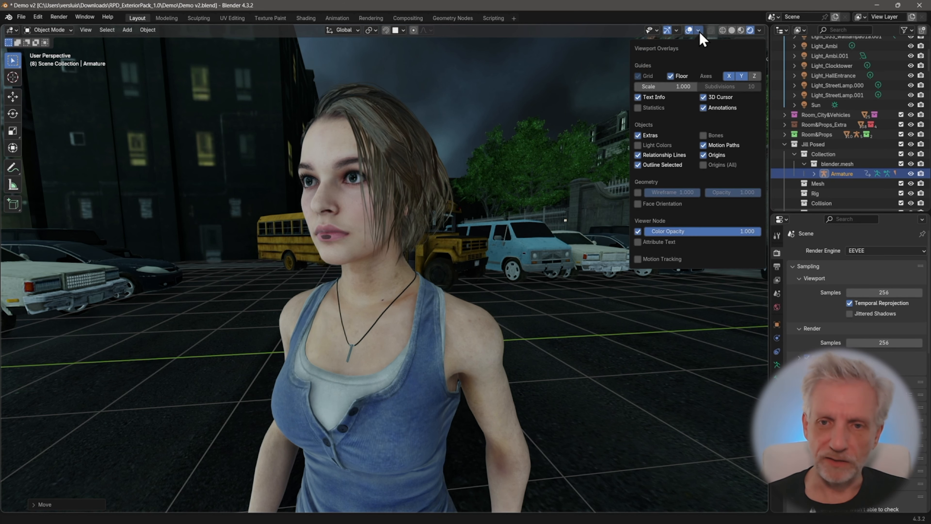
pyautogui.click(703, 135)
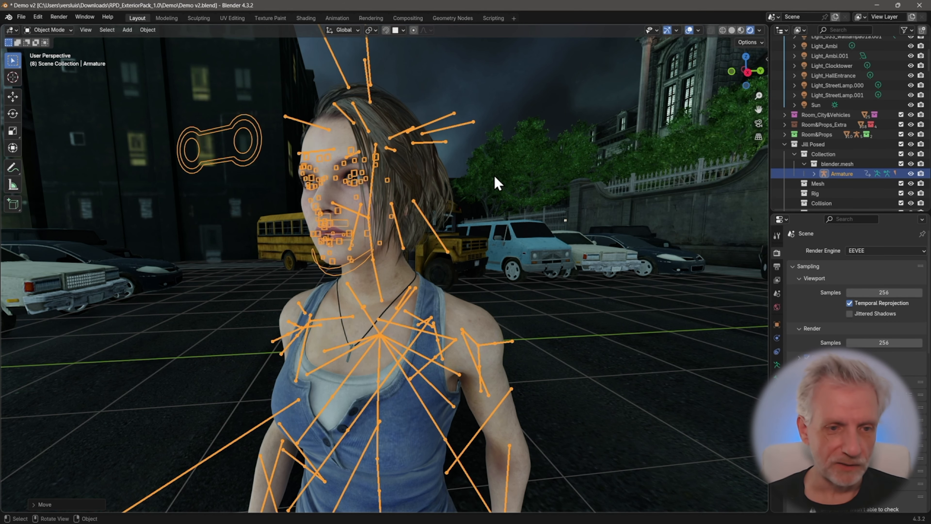
pyautogui.scroll(5, 415, 150)
pyautogui.click(55, 31)
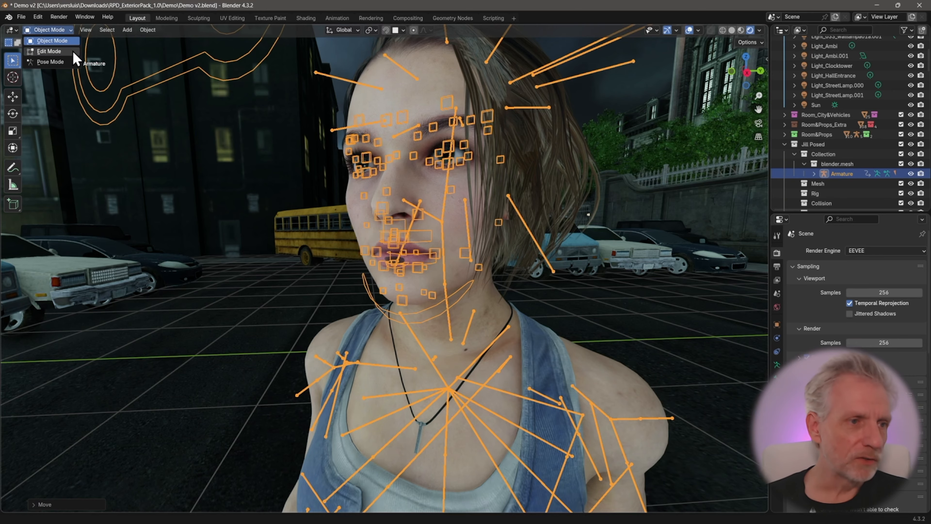
pyautogui.click(69, 69)
# Step: Move the lip control bone lip.B.R.001 by about 0.02 m to pose the character's lower lip
pyautogui.moveTo(305, 247); pyautogui.dragTo(278, 256, button='middle')
pyautogui.click(353, 268)
pyautogui.moveTo(366, 272)
pyautogui.mouseDown(button='middle')
pyautogui.moveTo(394, 285)
pyautogui.moveTo(370, 278)
pyautogui.mouseUp(button='middle')
pyautogui.press('g')
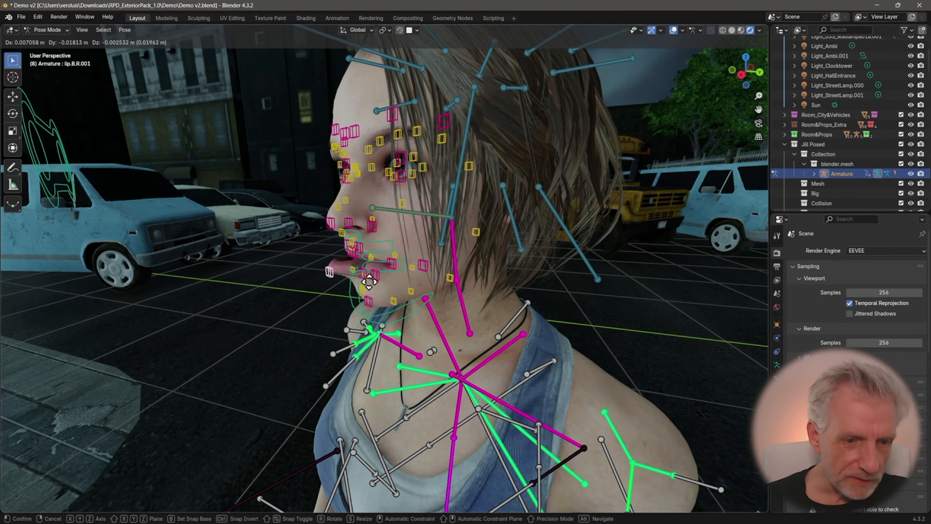
pyautogui.click(369, 282)
# Step: Select the tongue bone near the mouth and move it slightly
pyautogui.scroll(3, 380, 273)
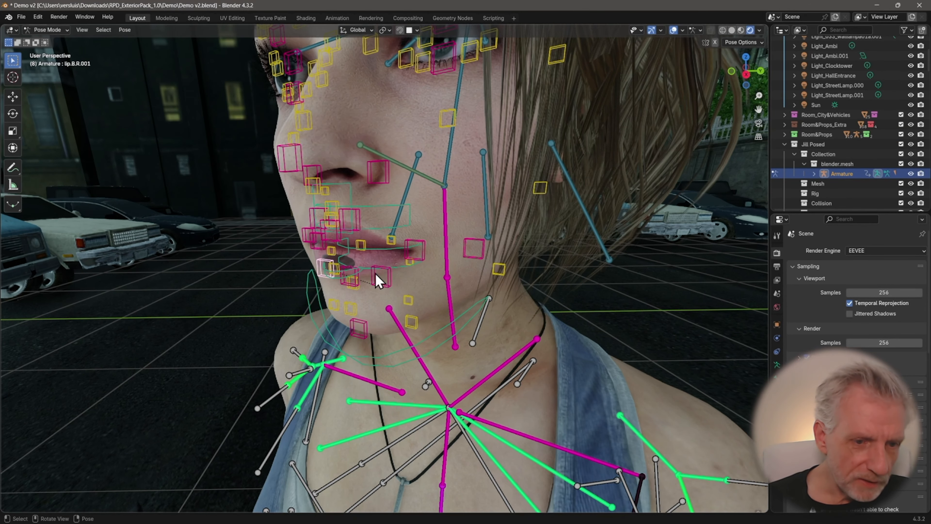
pyautogui.click(335, 272)
pyautogui.moveTo(405, 277); pyautogui.dragTo(389, 274, button='middle')
pyautogui.press('g')
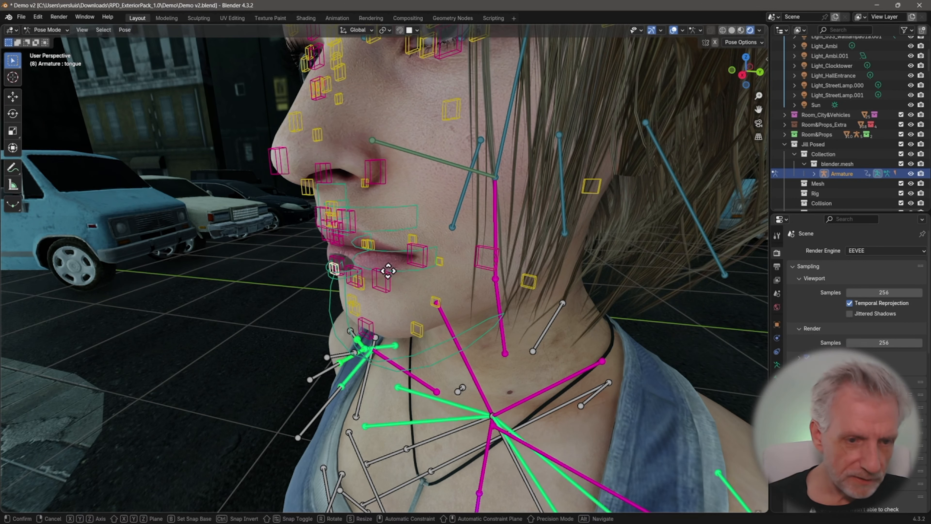
pyautogui.rightClick(405, 266)
pyautogui.press('g')
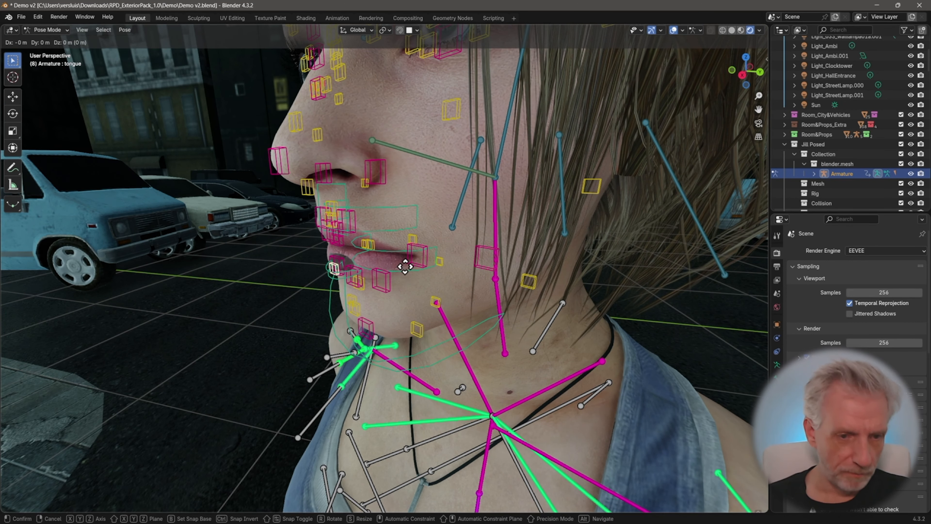
pyautogui.click(401, 260)
# Step: Frame the selected tongue bone for a close-up of the character's mouth
pyautogui.moveTo(400, 259); pyautogui.dragTo(433, 245, button='middle')
pyautogui.scroll(-10, 479, 256)
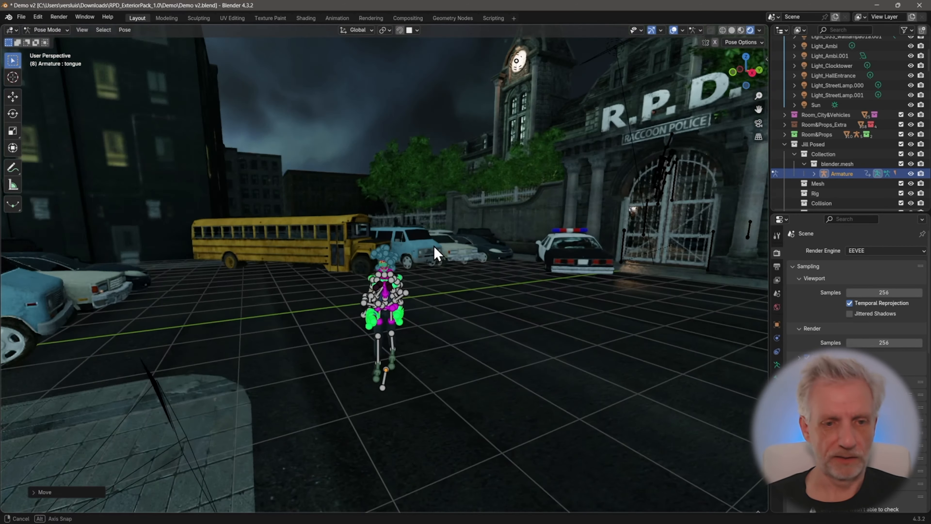
pyautogui.press('KP_Decimal')
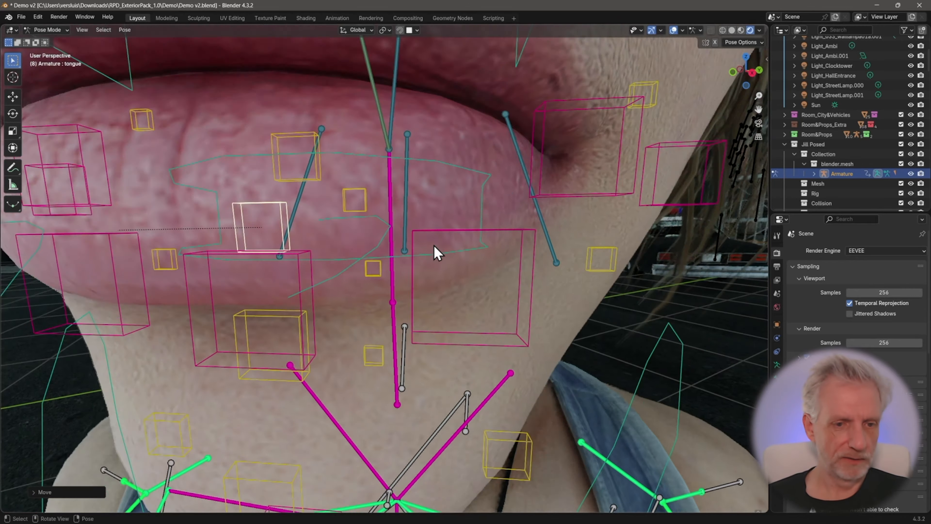
# Step: Hide the armature's bones in the viewport overlays to show the character's face and upper body unobstructed
pyautogui.scroll(-10, 434, 246)
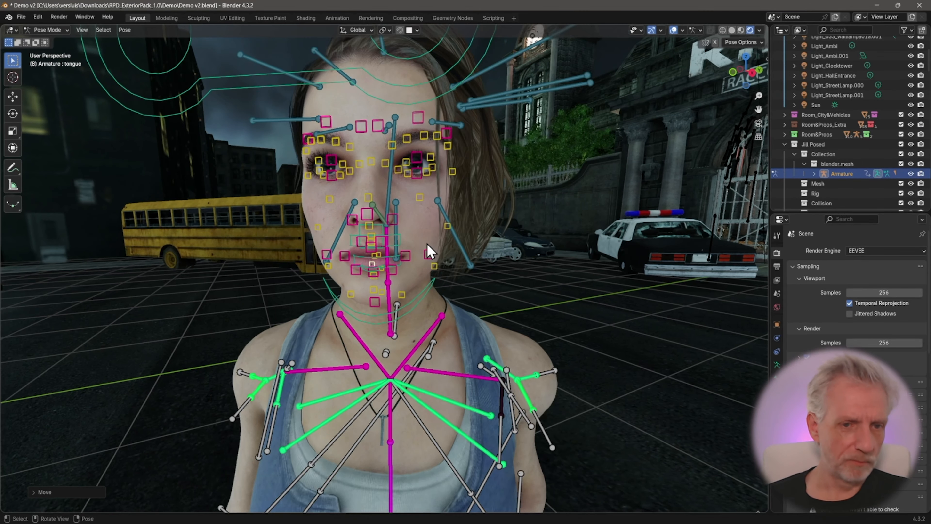
pyautogui.moveTo(429, 252); pyautogui.dragTo(497, 223, button='middle')
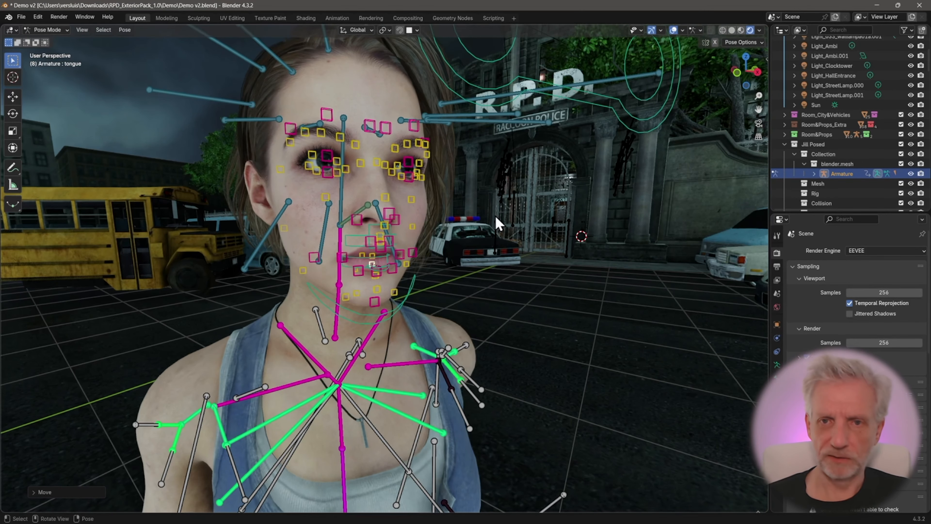
pyautogui.click(682, 30)
pyautogui.click(690, 136)
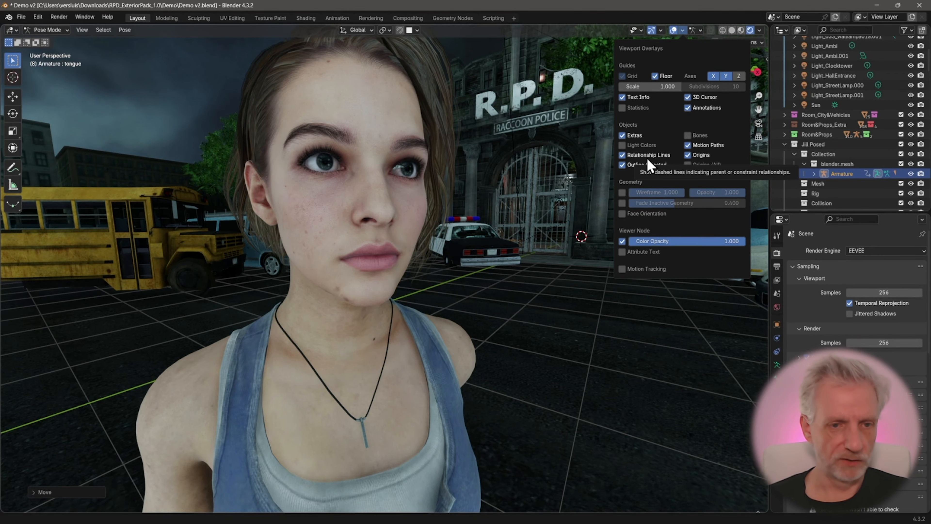
# Step: Look through the scene camera and switch the render engine from EEVEE to Cycles
pyautogui.press('KP_0')
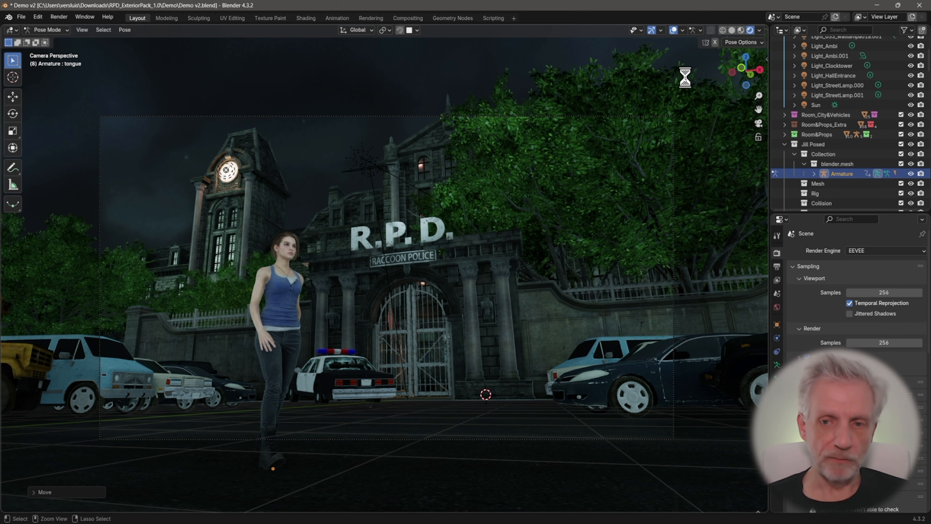
pyautogui.click(885, 251)
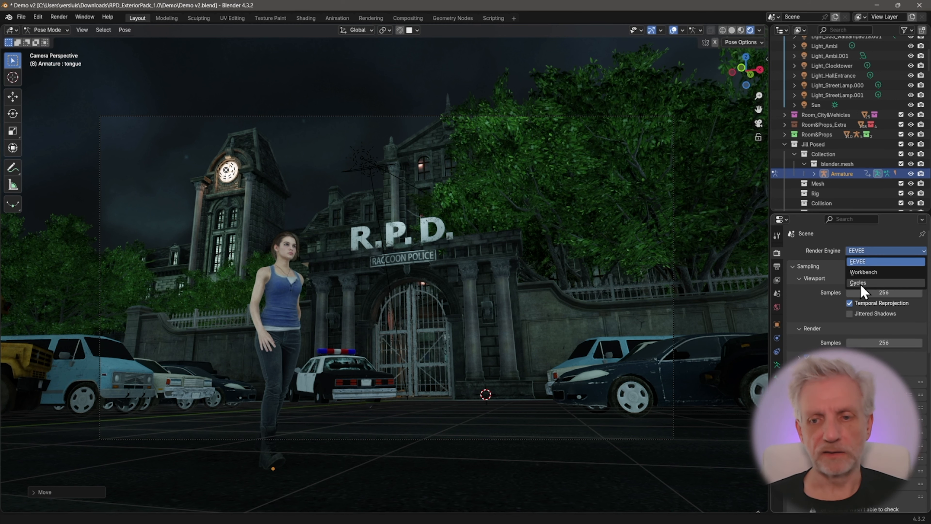
pyautogui.click(861, 284)
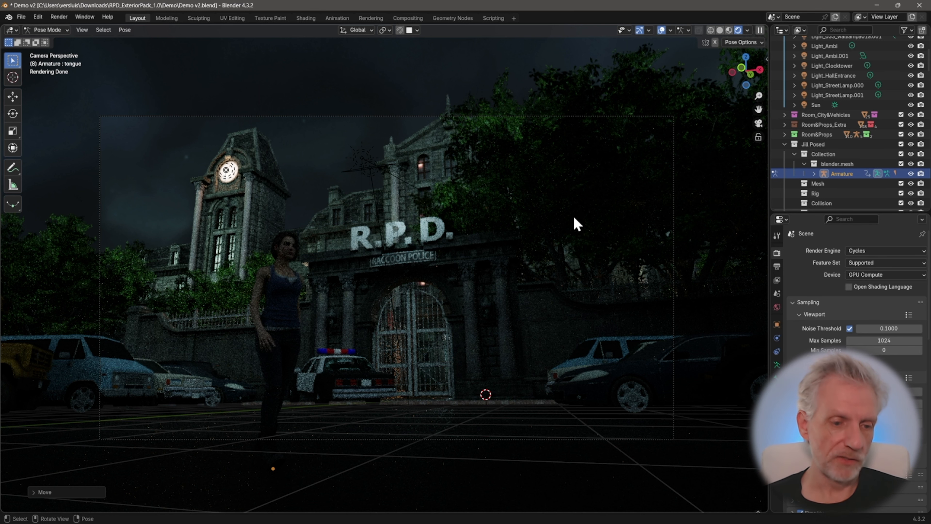
pyautogui.scroll(1, 577, 231)
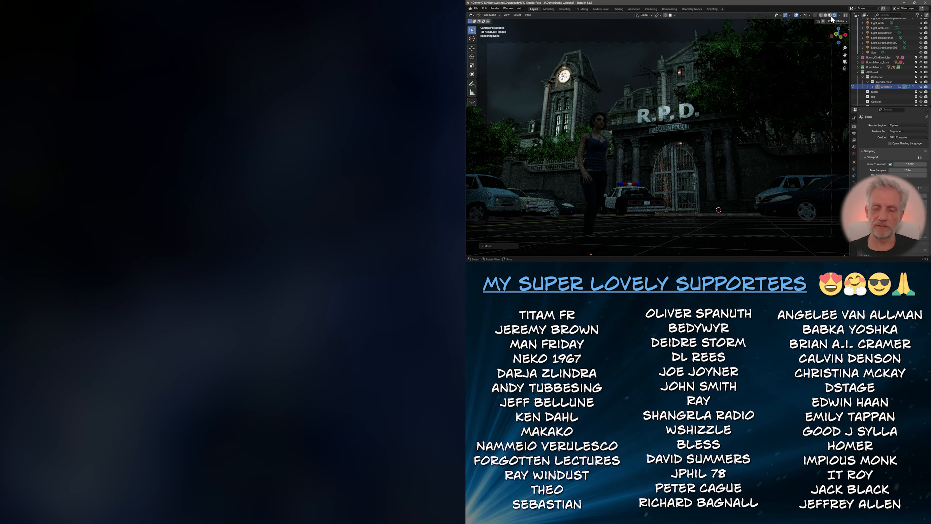
# Step: Switch the viewport shading to Material Preview and view the character from above, outside the camera view
pyautogui.click(832, 19)
pyautogui.moveTo(720, 87)
pyautogui.mouseDown(button='middle')
pyautogui.moveTo(715, 111)
pyautogui.moveTo(665, 131)
pyautogui.moveTo(686, 98)
pyautogui.moveTo(688, 116)
pyautogui.moveTo(670, 113)
pyautogui.mouseUp(button='middle')
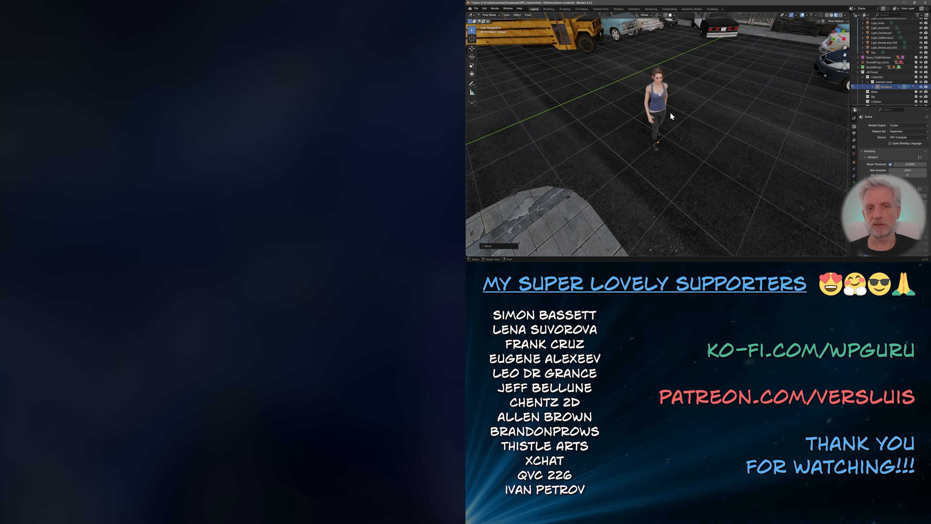